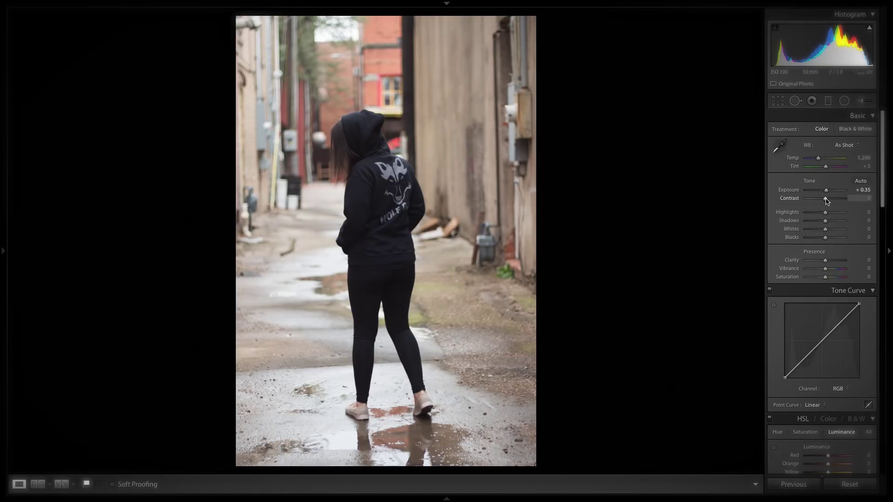
- Set the photo's Contrast to +69, Highlights to −83 and Shadows to +56
left_click_drag(826, 200, 838, 199)
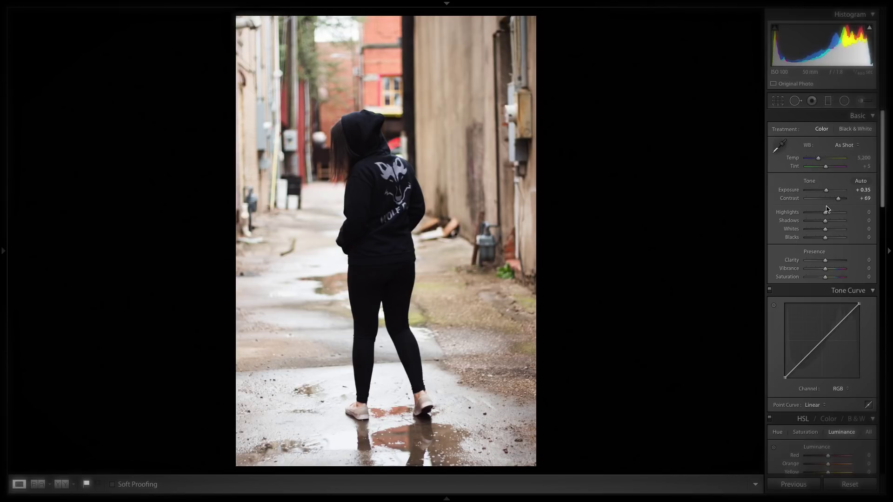
left_click_drag(825, 214, 809, 214)
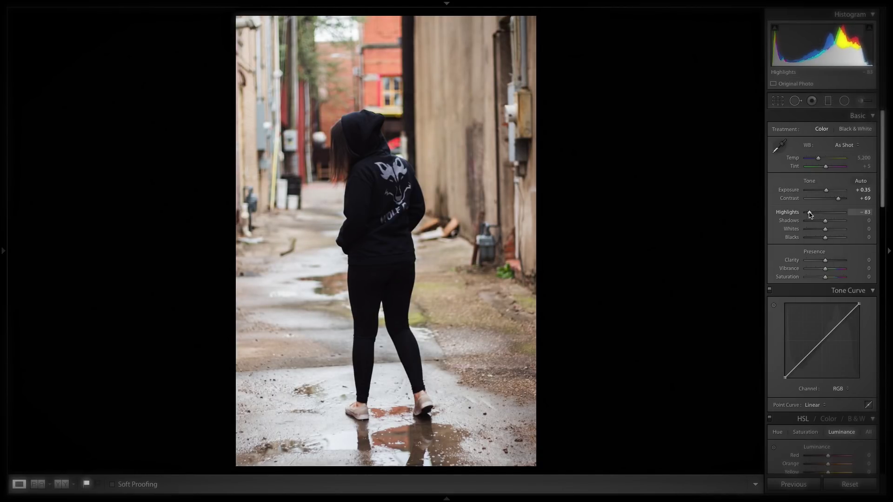
left_click_drag(826, 225, 834, 226)
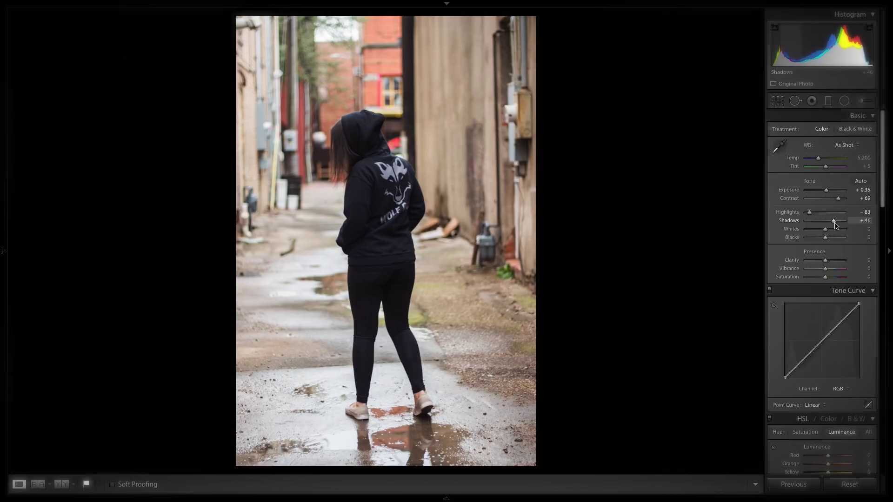
left_click_drag(833, 227, 836, 223)
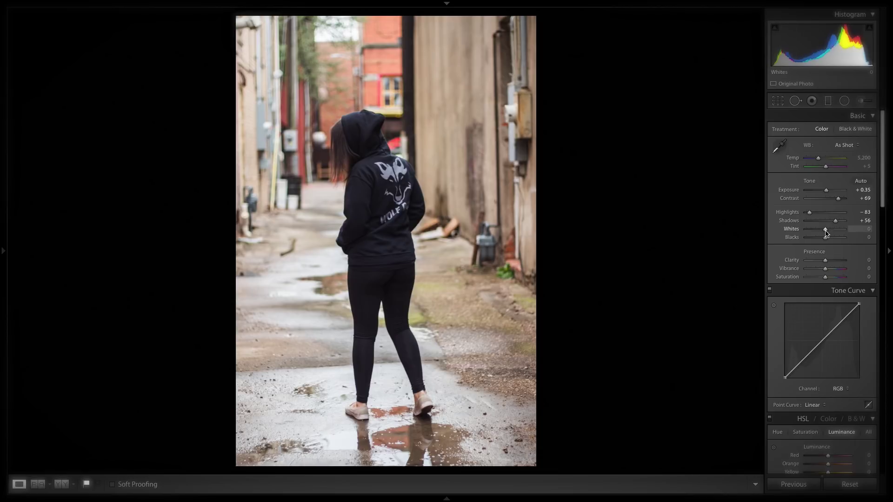
- Set Whites to +2 using the clipping preview and lower Blacks to −26
key("alt")
left_click(826, 233, "alt")
left_click_drag(825, 232, 826, 231)
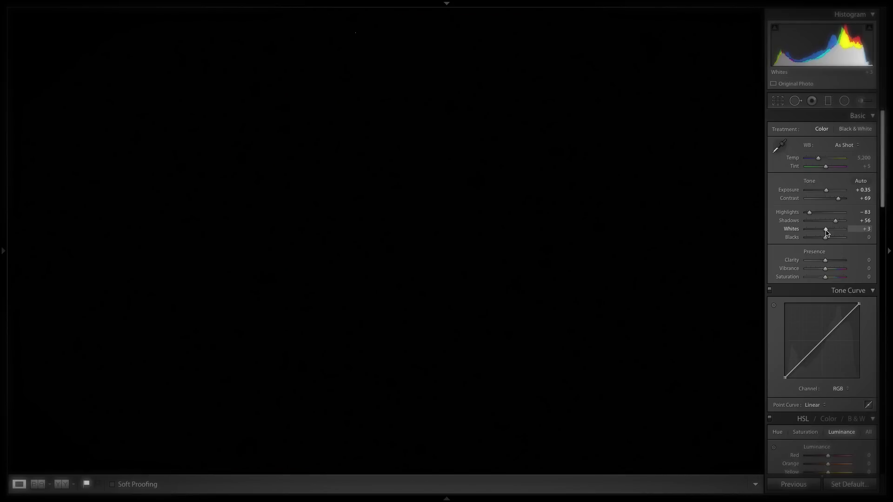
left_click_drag(825, 233, 826, 233)
left_click_drag(826, 234, 826, 233)
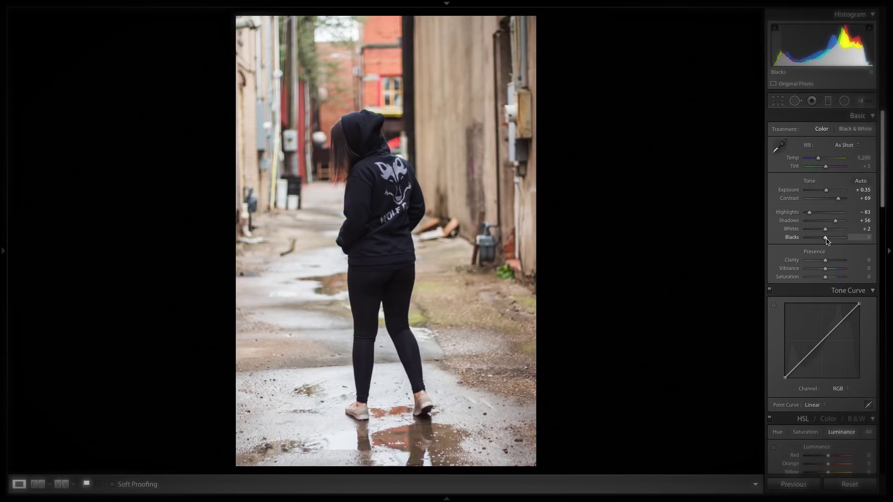
left_click_drag(826, 241, 821, 242)
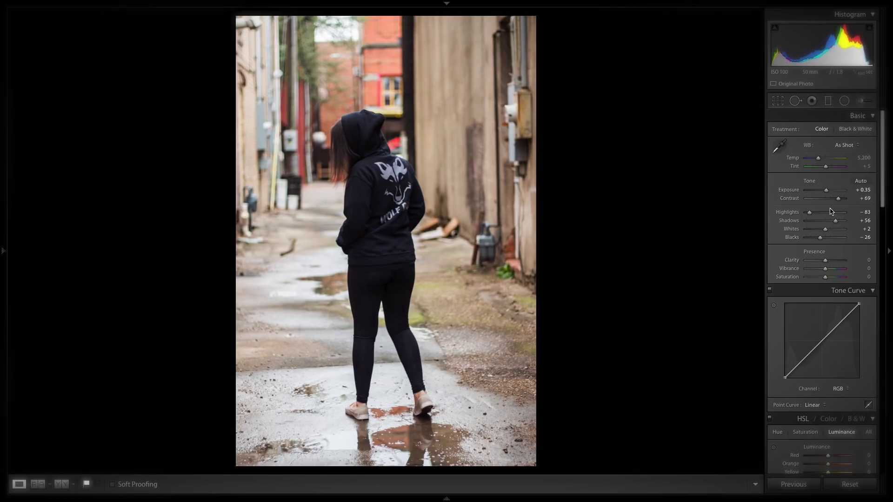
- Ease Blacks to −22, and set Clarity to +39 and Saturation to −29
left_click_drag(821, 242, 833, 262)
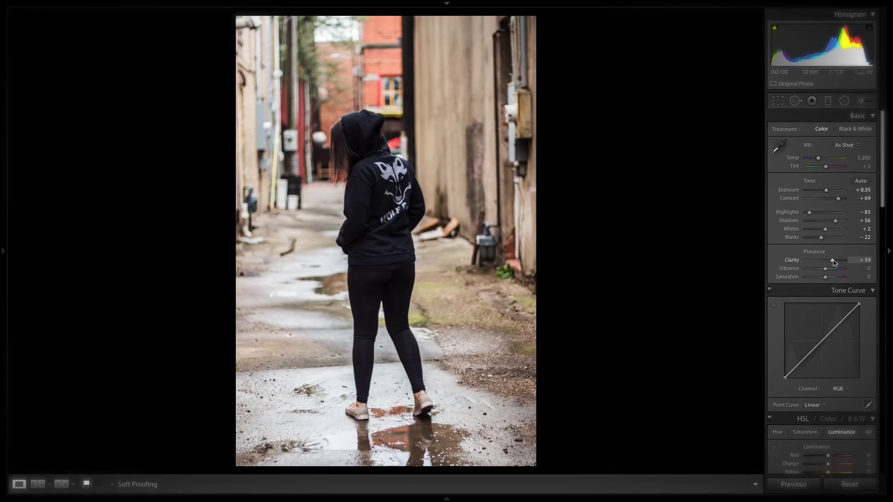
left_click_drag(833, 262, 834, 264)
left_click_drag(824, 278, 822, 278)
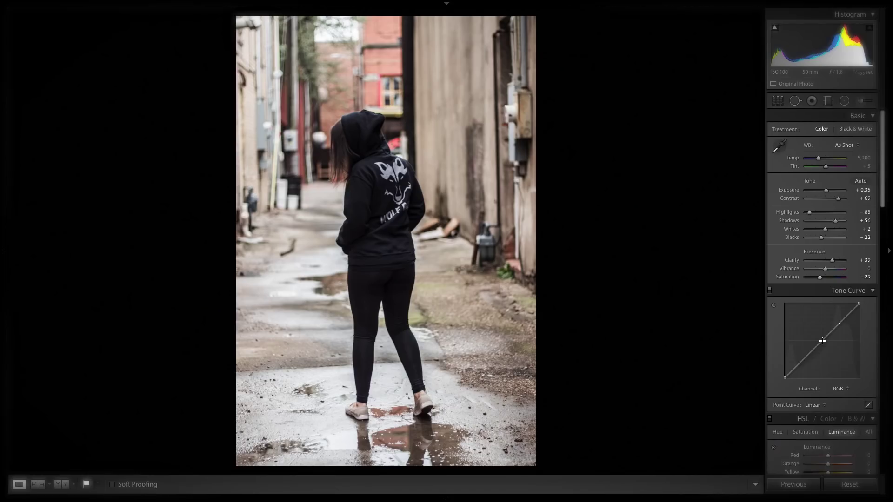
- Add a midpoint to the RGB tone curve, raise the black point to about 27.5 % output, and pull the midpoint slightly down
left_click(822, 341)
scroll(785, 380, "down", 1)
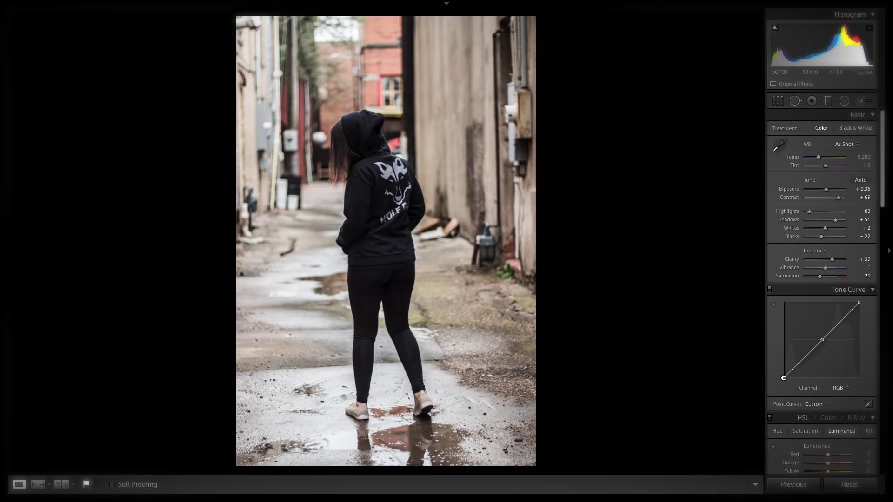
left_click_drag(784, 376, 780, 356)
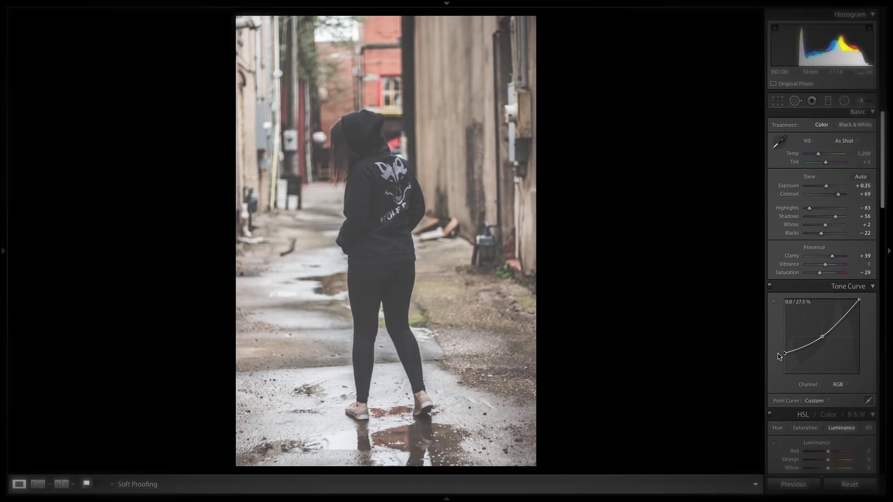
left_click_drag(780, 356, 786, 356)
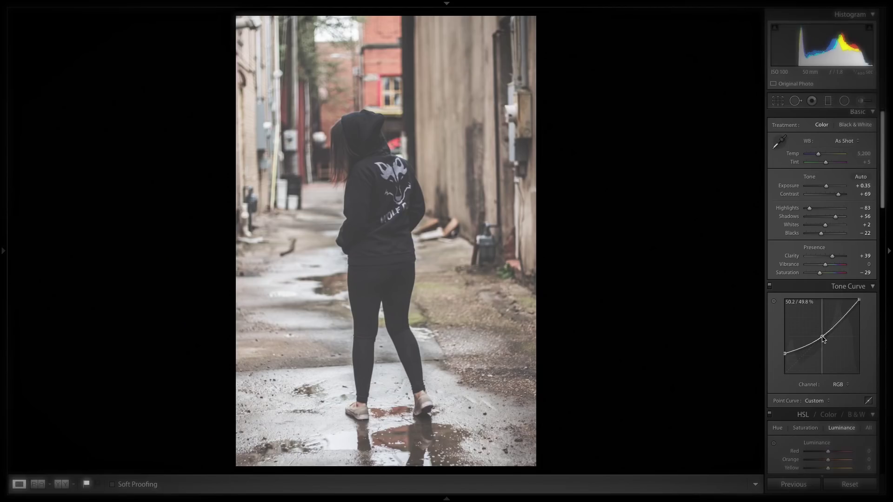
left_click_drag(819, 341, 819, 345)
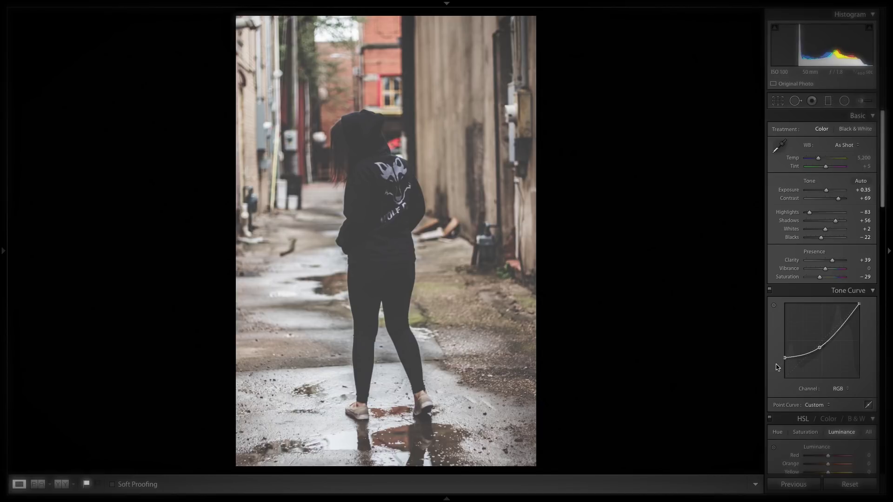
- Reduce the saturation of the yellow tones in the HSL adjustments
scroll(776, 368, "down", 2)
left_click(802, 391)
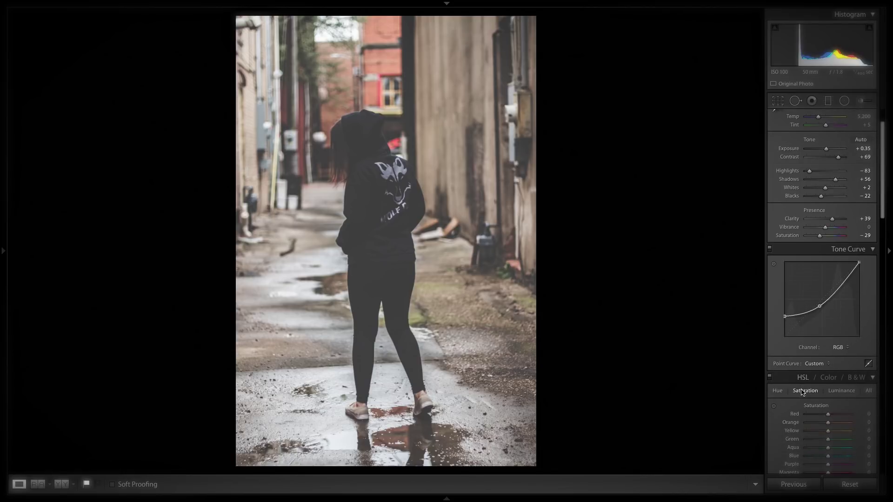
scroll(802, 392, "down", 3)
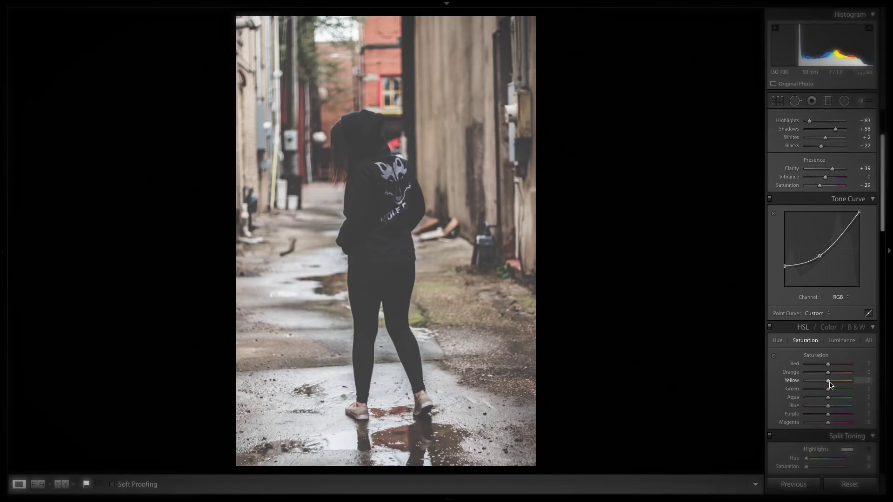
left_click_drag(827, 381, 816, 386)
- Add a dark post-crop vignette with Amount −23 and Midpoint 59
scroll(843, 411, "down", 3)
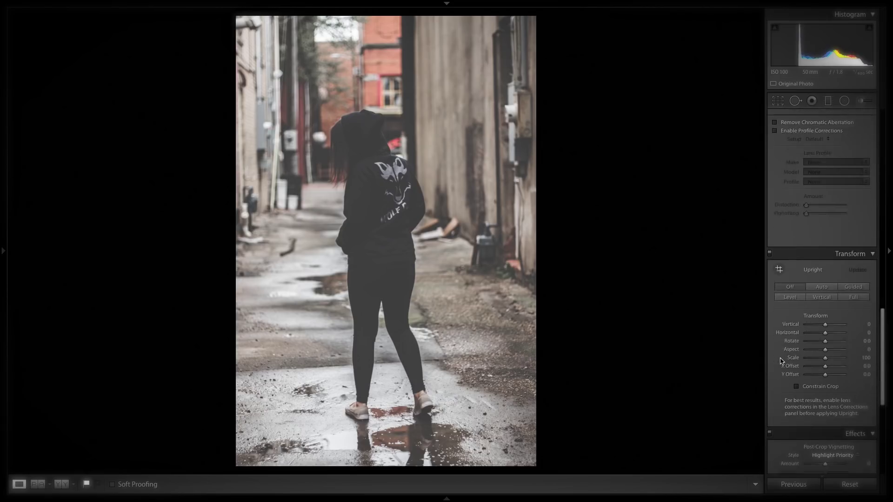
scroll(781, 361, "down", 5)
mouse_move(826, 341)
left_mouse_down()
mouse_move(815, 342)
mouse_move(822, 343)
left_mouse_up()
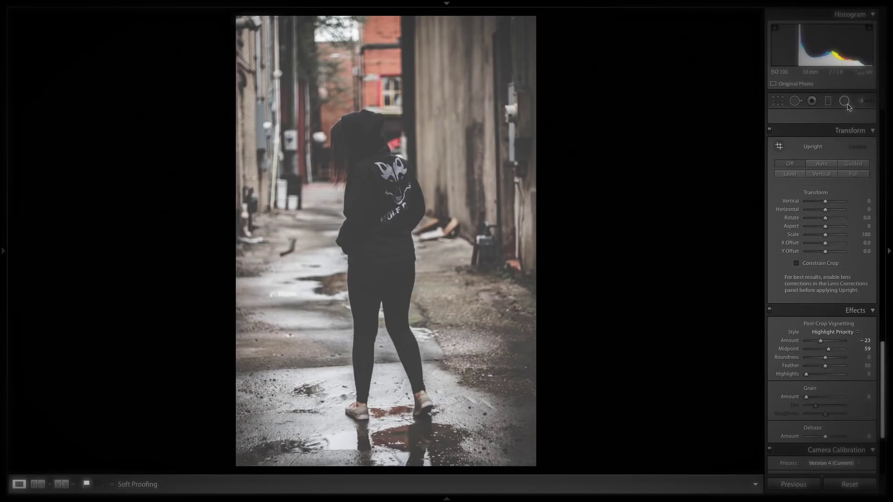
- Draw a tall oval radial filter around the woman's head, torso and thighs, tilted and centred to follow her body
left_click(846, 105)
left_click_drag(378, 189, 429, 310)
left_click_drag(389, 192, 385, 215)
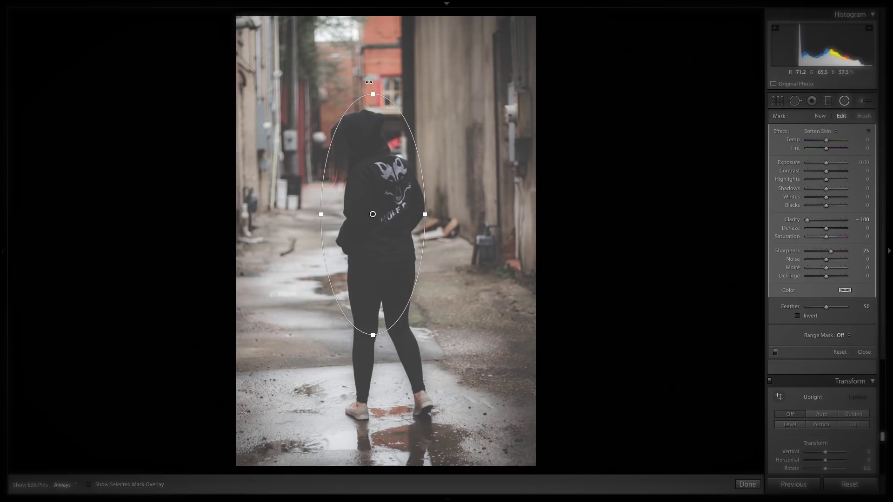
left_click_drag(368, 82, 350, 86)
left_click_drag(393, 186, 397, 182)
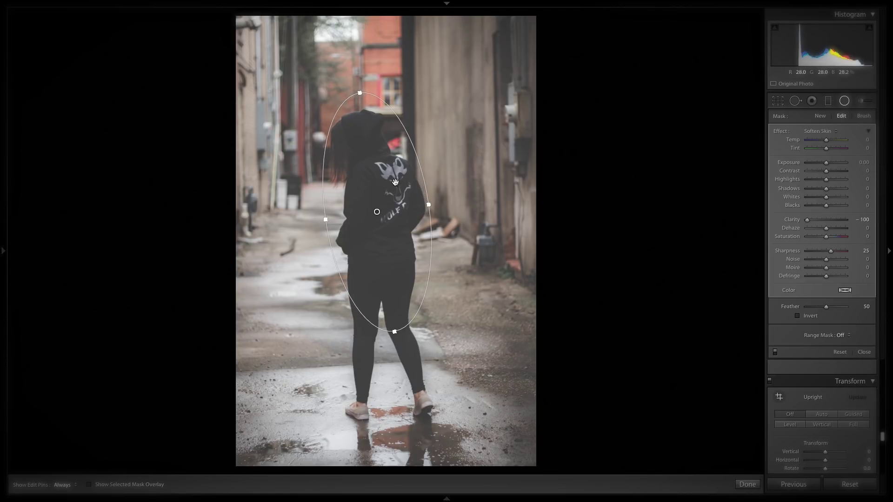
left_click_drag(359, 164, 364, 169)
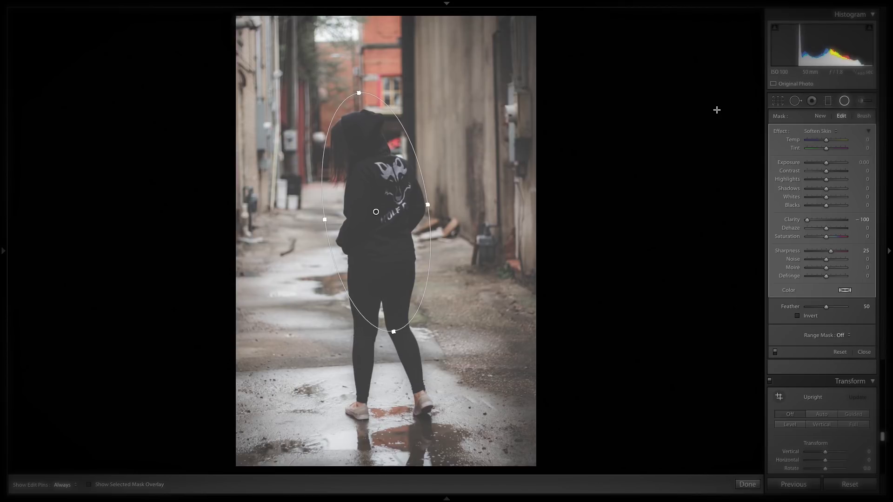
- Invert the radial filter, set its Exposure to 0.30, Shadows to 26 and Clarity to −69, and finish the mask
left_click_drag(828, 162, 833, 163)
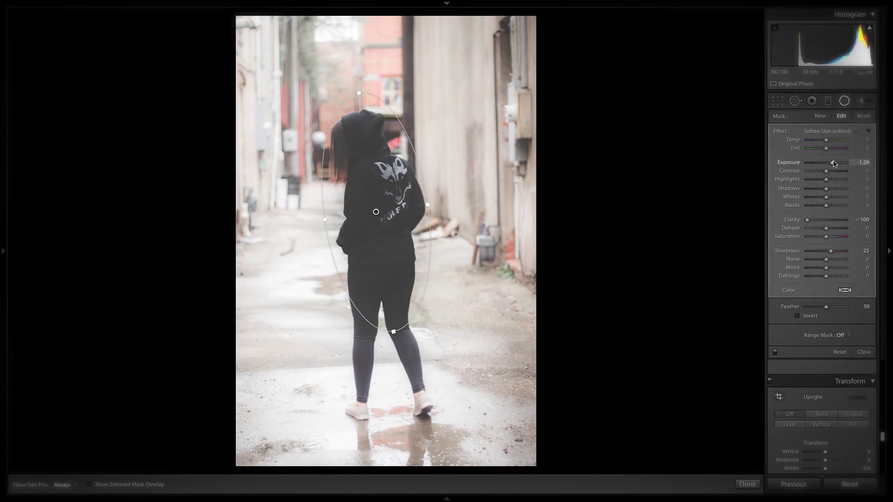
double_click(833, 164)
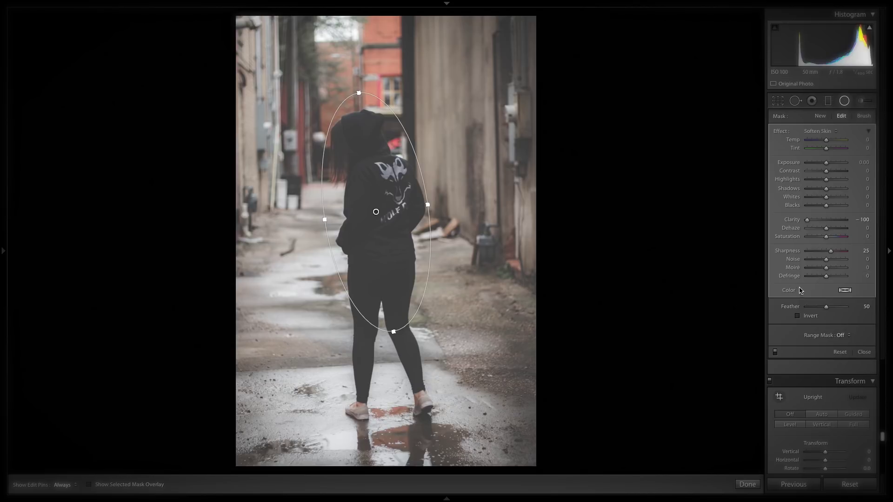
left_click(798, 316)
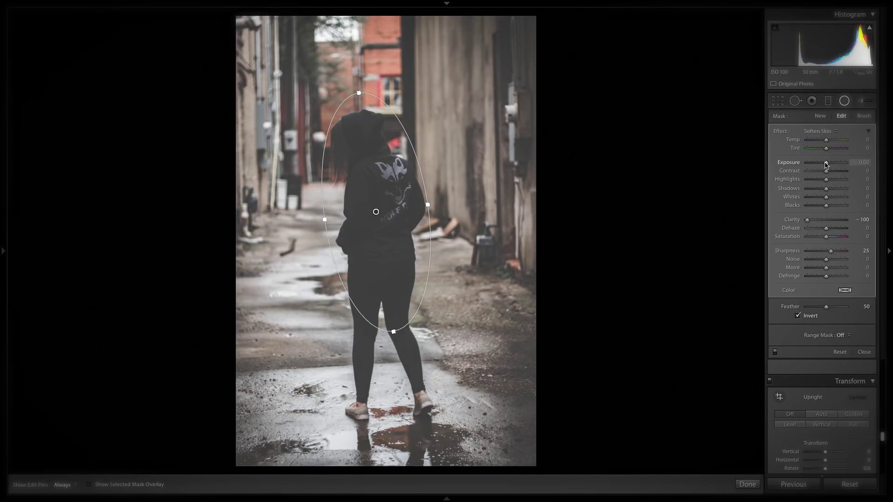
left_click_drag(825, 163, 827, 165)
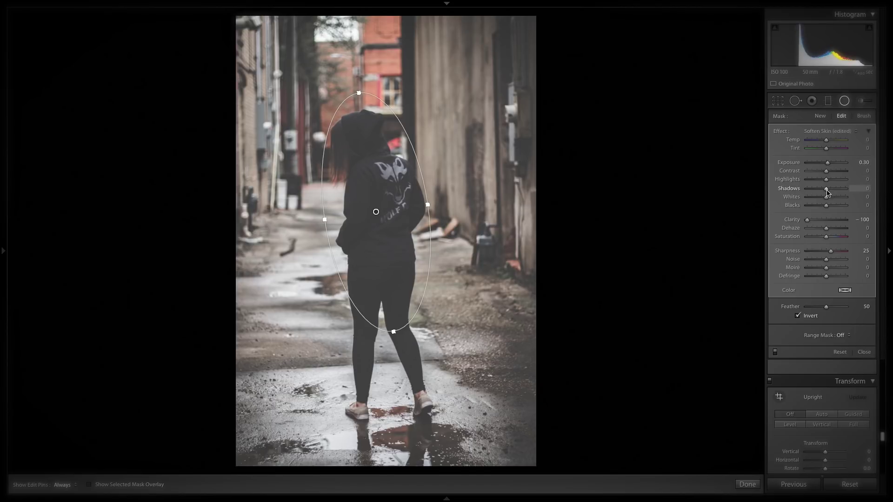
left_click_drag(831, 193, 833, 192)
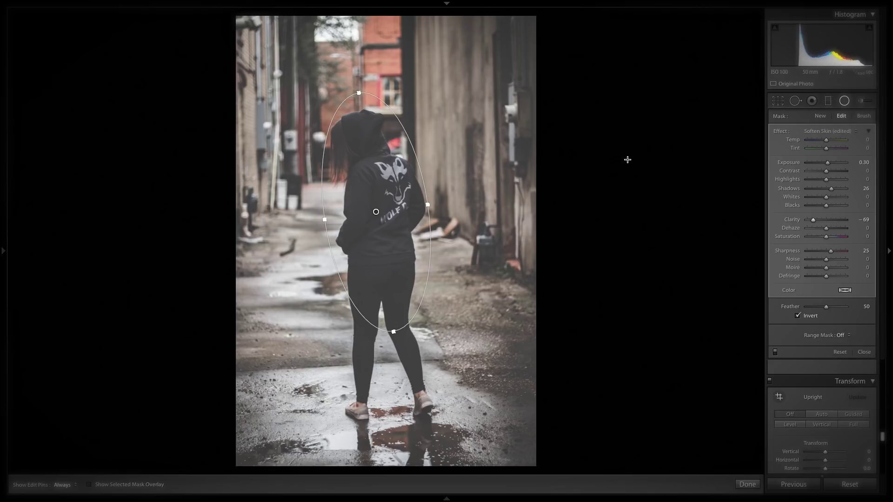
left_click(747, 484)
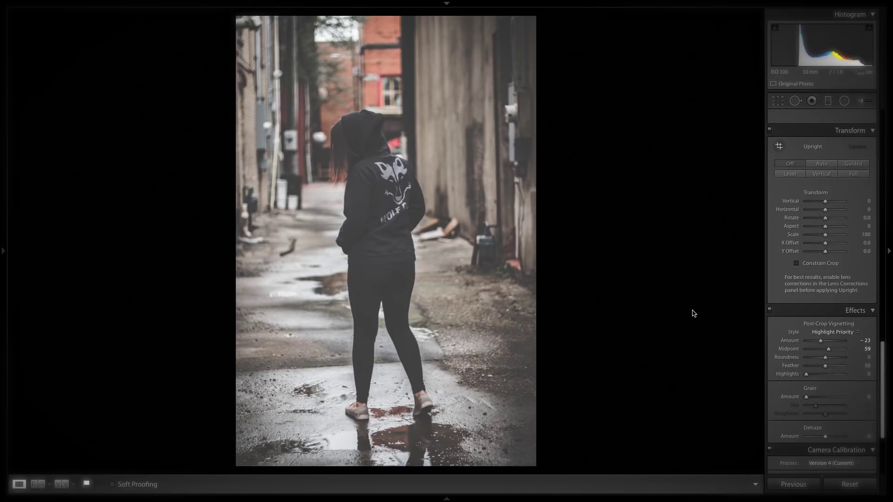
- Compare with the original photo by resetting all adjustments and undoing the reset
left_click(842, 484)
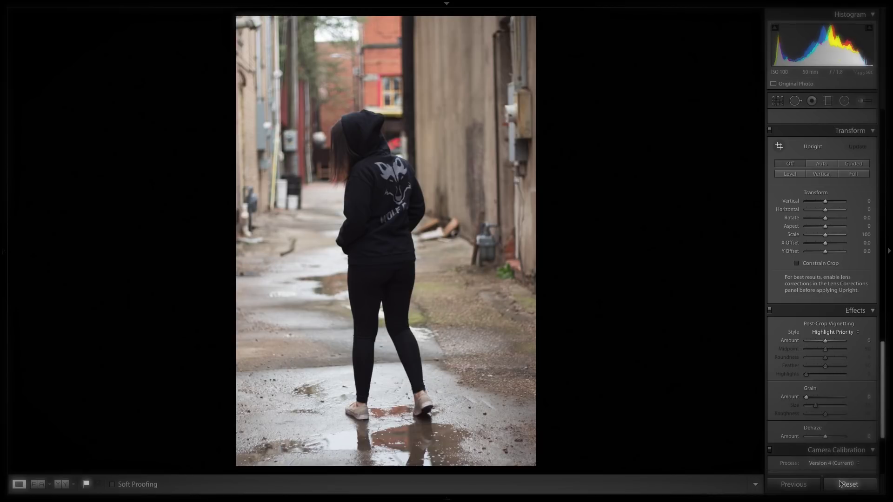
key("ctrl+z")
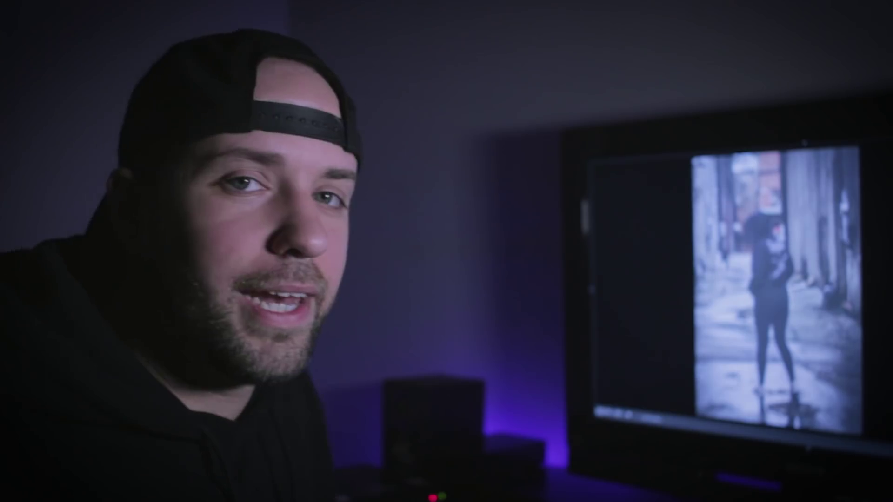